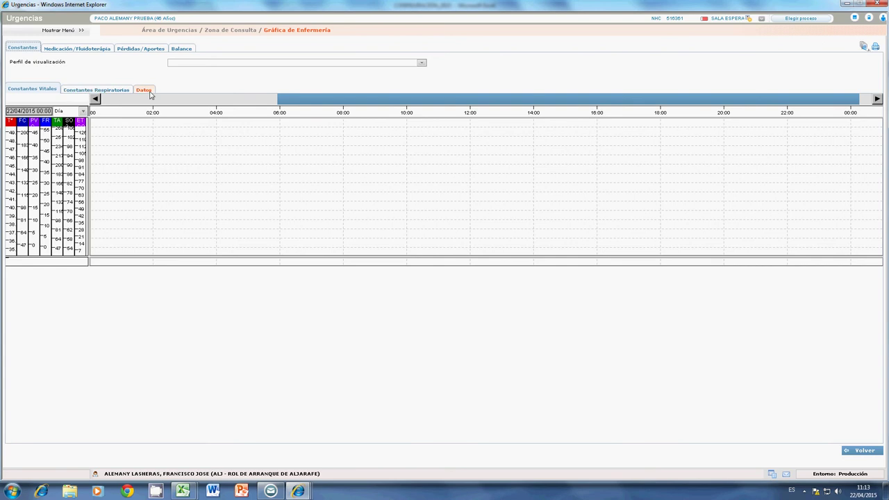
- Look through the Medicación/Fluidoterapia, Pérdidas/Aportes and Balance sections of the nursing chart, and return to Constantes
{"action": "left_click", "coordinate": [67, 50]}
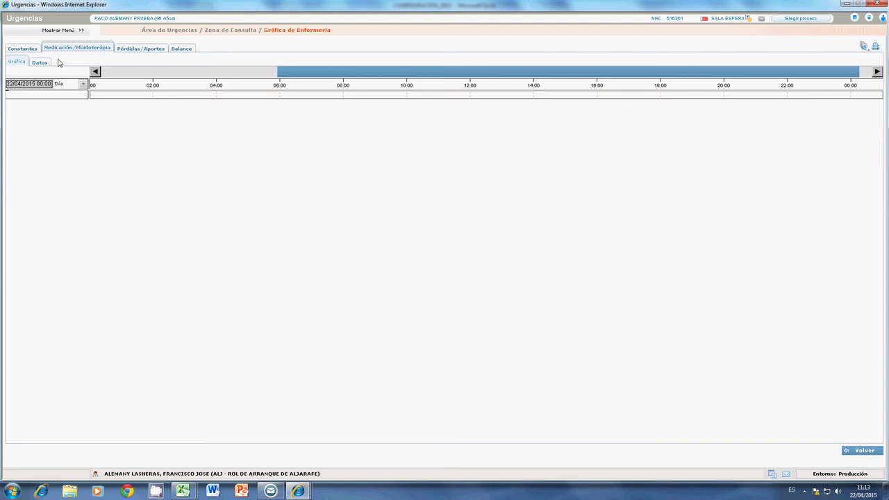
{"action": "left_click", "coordinate": [138, 50]}
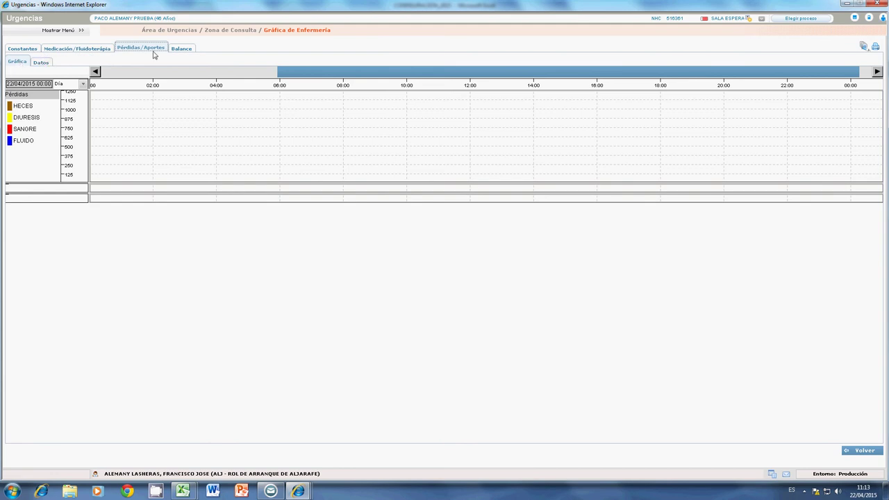
{"action": "left_click", "coordinate": [182, 50]}
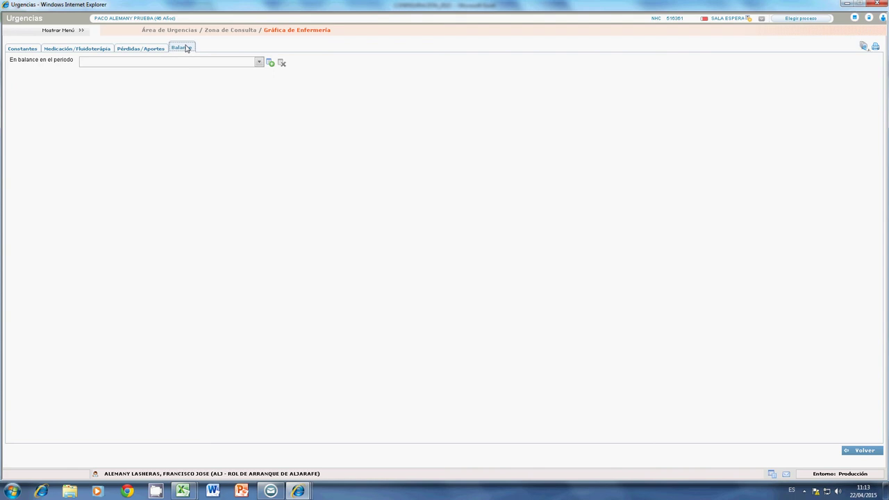
{"action": "left_click", "coordinate": [11, 51]}
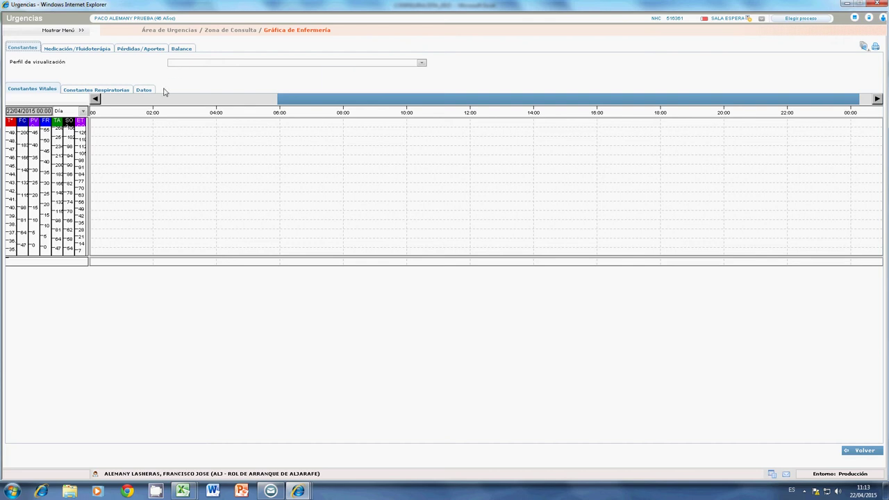
- Show the data table of the patient's constants filtered to the Mañana shift
{"action": "left_click", "coordinate": [144, 91]}
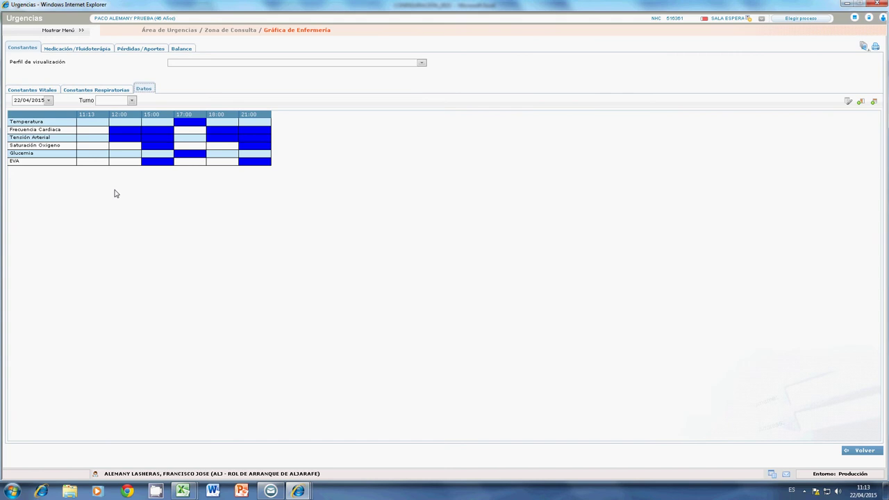
{"action": "left_click", "coordinate": [132, 101]}
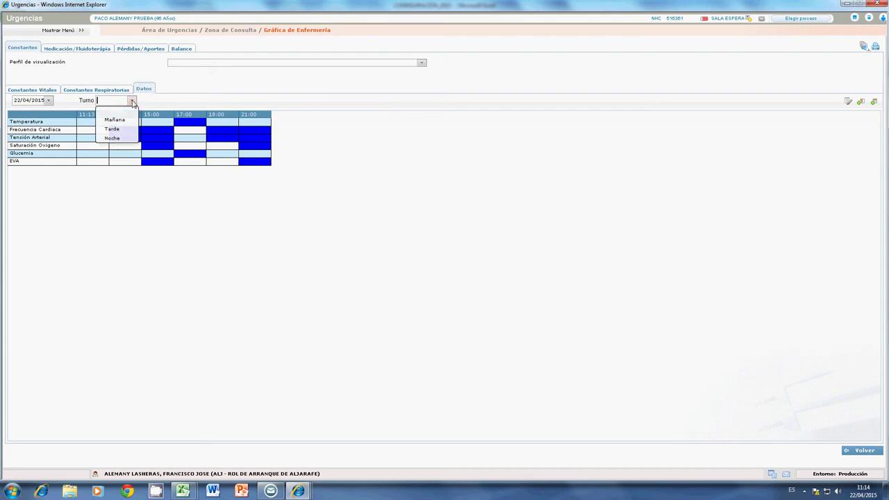
{"action": "left_click", "coordinate": [118, 118]}
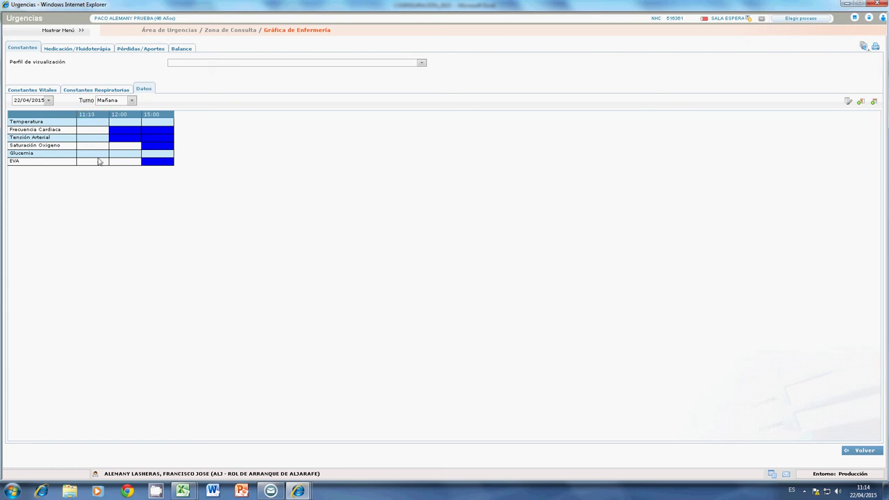
- Record the 11:13 constants (temperature 37, heart rate 80, blood pressure 120-80, oxygen saturation 99, glucose 150, EVA 6) and view them on the vital signs graph
{"action": "left_click", "coordinate": [90, 123]}
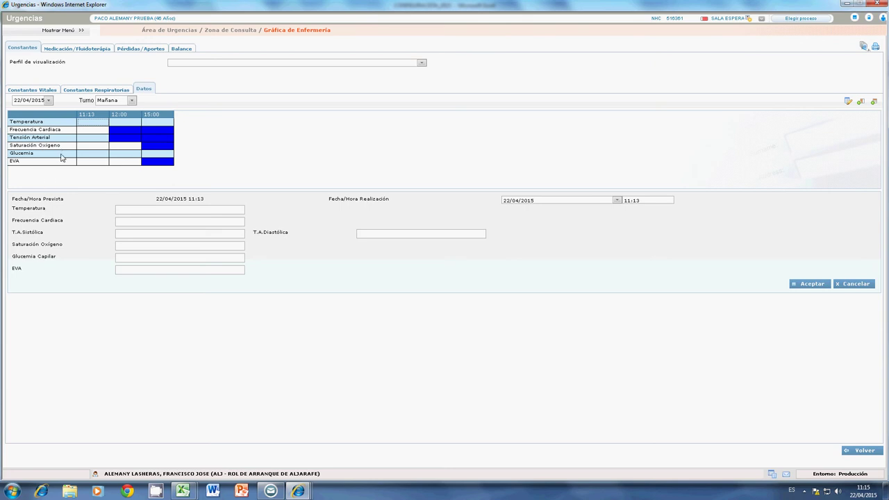
{"action": "left_click", "coordinate": [137, 210]}
{"action": "type", "text": "37"}
{"action": "left_click", "coordinate": [807, 284]}
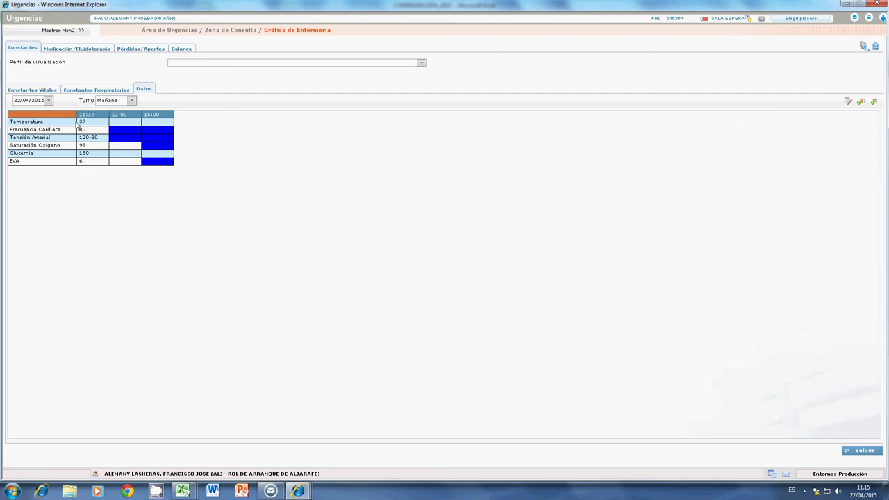
{"action": "left_click", "coordinate": [36, 91]}
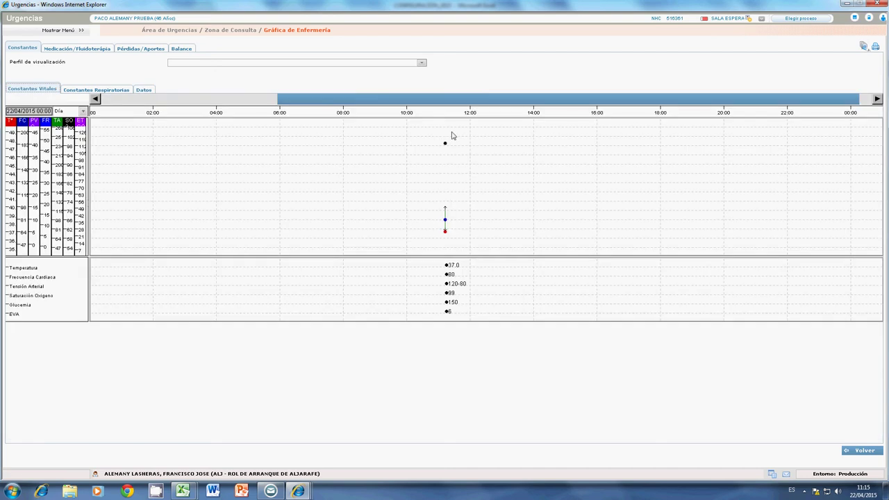
- Add a new 11:30 time column to the data table of constants
{"action": "left_click", "coordinate": [145, 91]}
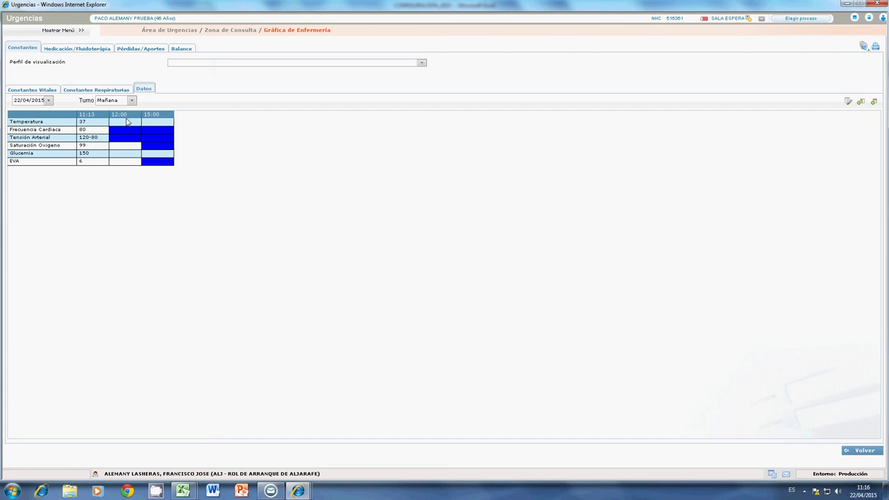
{"action": "left_click", "coordinate": [862, 104]}
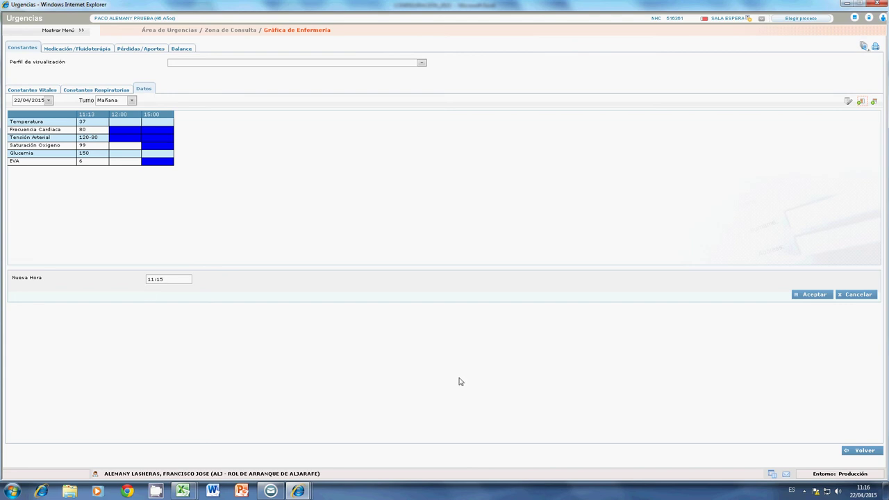
{"action": "left_click_drag", "start_coordinate": [166, 279], "coordinate": [142, 280]}
{"action": "left_click", "coordinate": [168, 279]}
{"action": "left_click", "coordinate": [807, 296]}
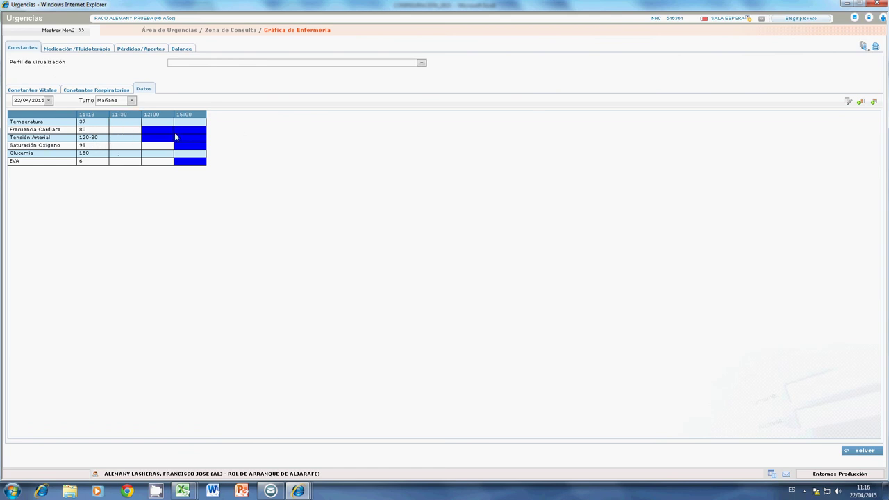
- Add Frecuencia Respiratoria to the constants shown in the data table and filter the table to the Mañana shift
{"action": "left_click", "coordinate": [875, 103]}
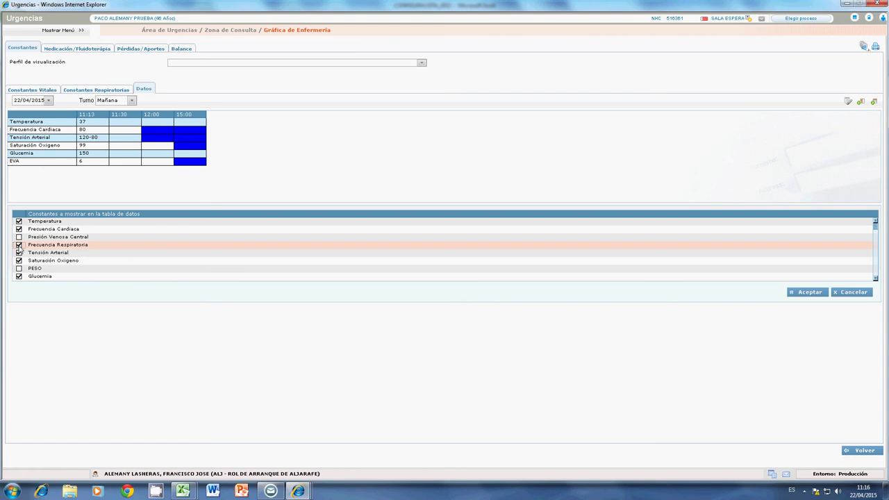
{"action": "left_click", "coordinate": [812, 297]}
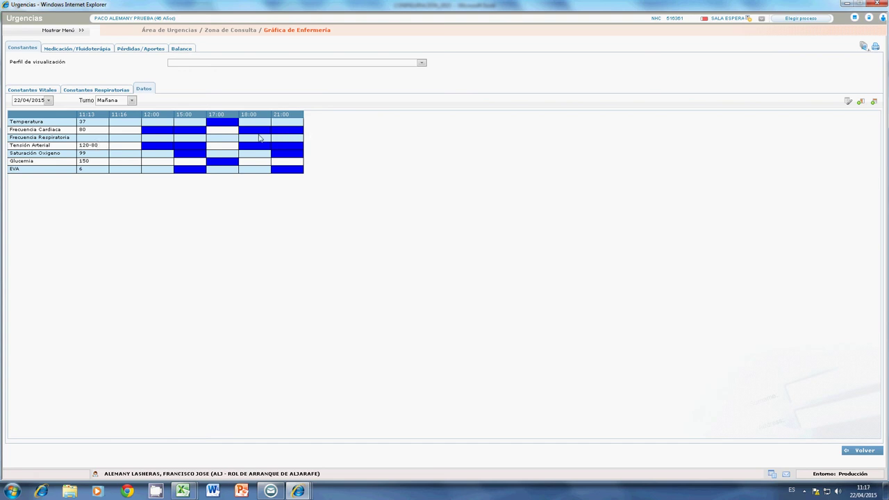
{"action": "left_click", "coordinate": [132, 100]}
{"action": "left_click", "coordinate": [125, 114]}
{"action": "left_click", "coordinate": [132, 100]}
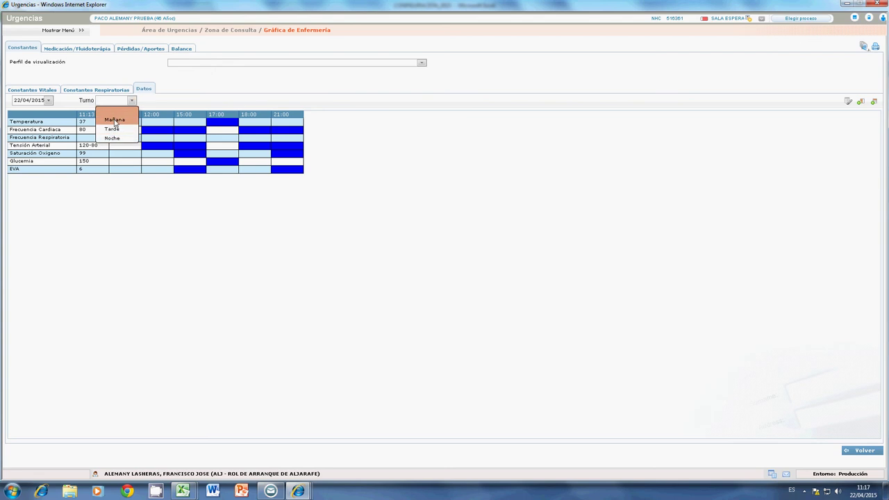
{"action": "left_click", "coordinate": [113, 120]}
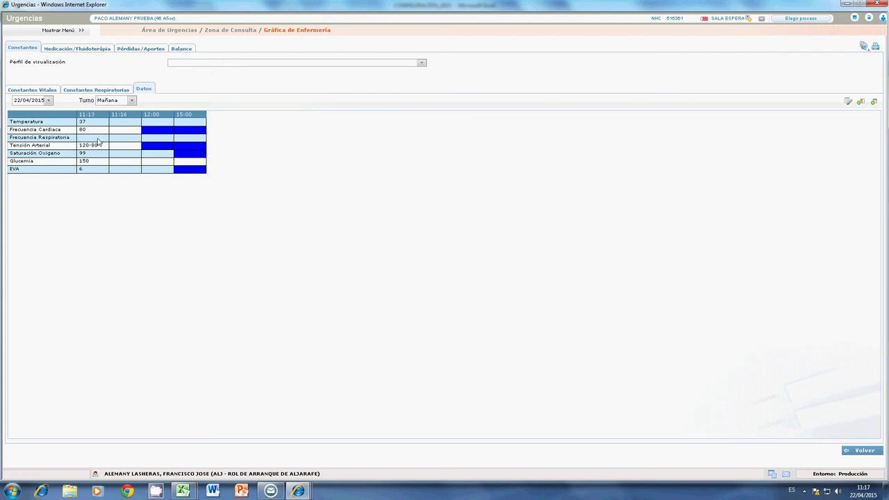
- Record a respiratory rate of 12 for the 11:13 reading
{"action": "left_click", "coordinate": [98, 139]}
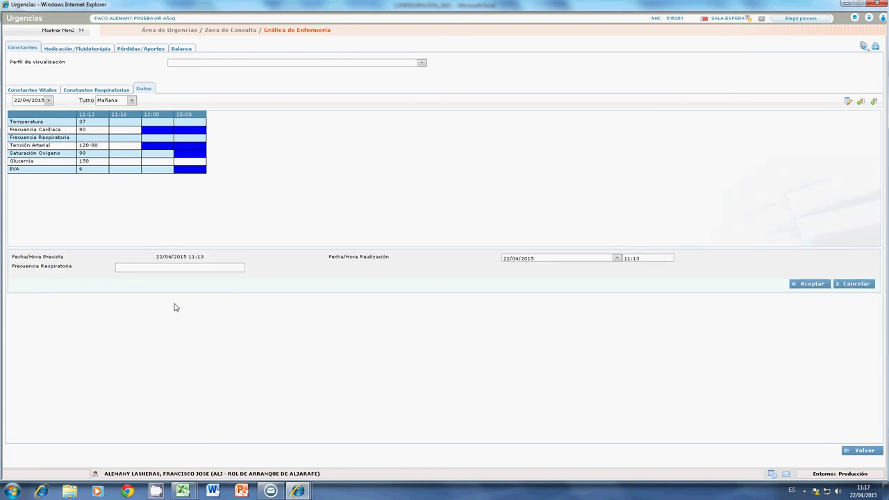
{"action": "type", "text": "12"}
{"action": "left_click", "coordinate": [802, 284]}
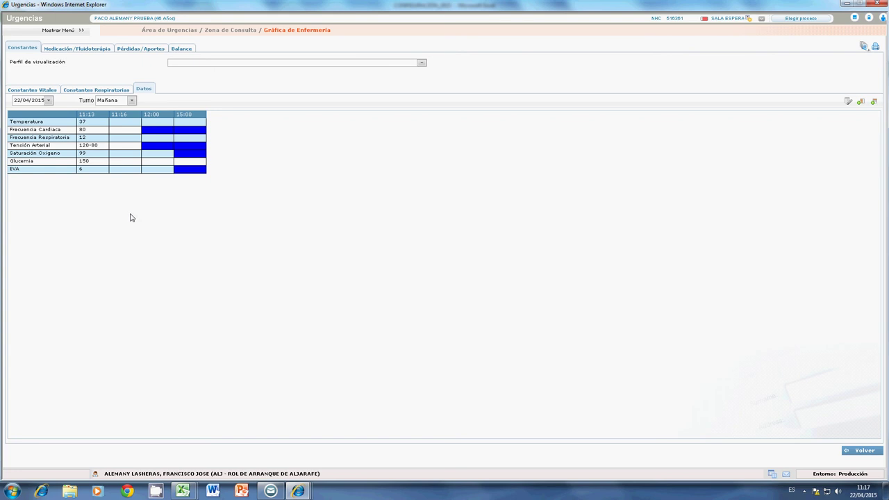
- Record an unscheduled oral dose of 1 u of FUROSEMIDA 40 MG COMP at 11:17 in the medication data
{"action": "left_click", "coordinate": [88, 50]}
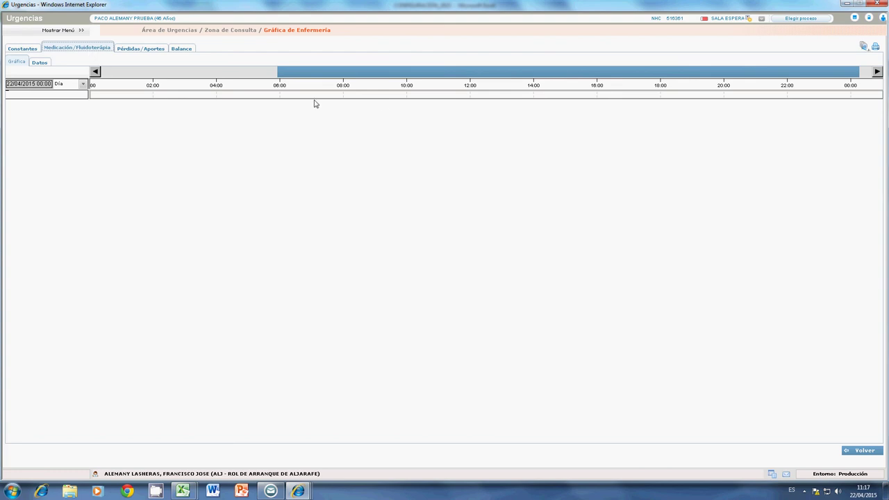
{"action": "left_click", "coordinate": [45, 65]}
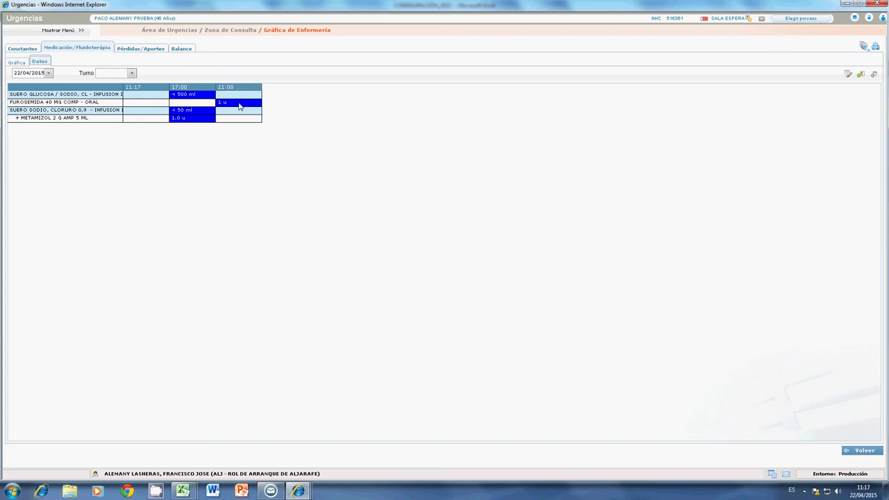
{"action": "left_click", "coordinate": [151, 105]}
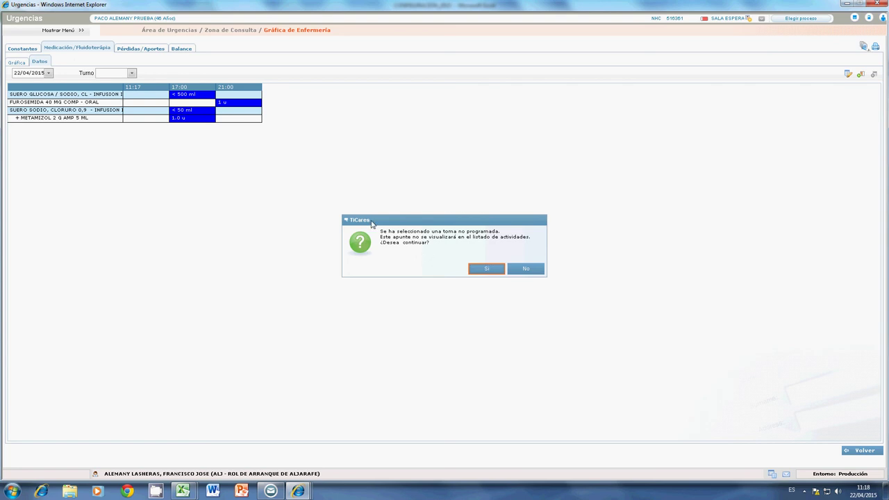
{"action": "left_click", "coordinate": [489, 270]}
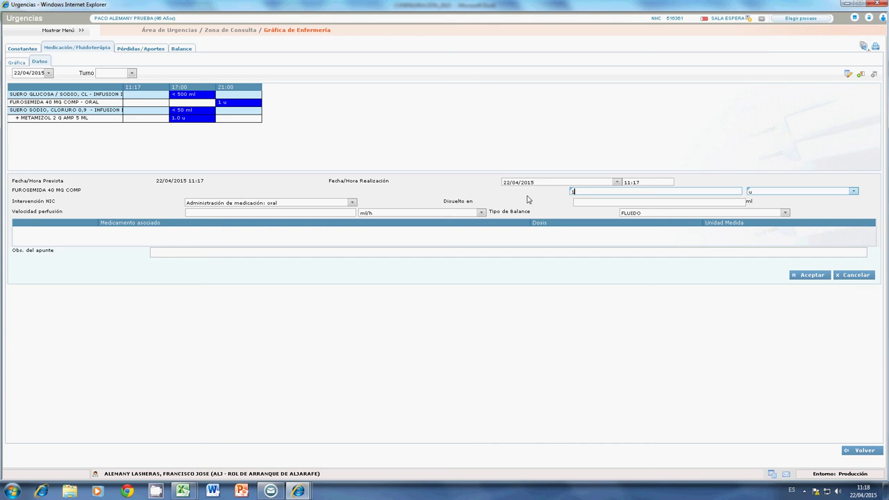
{"action": "left_click", "coordinate": [820, 276]}
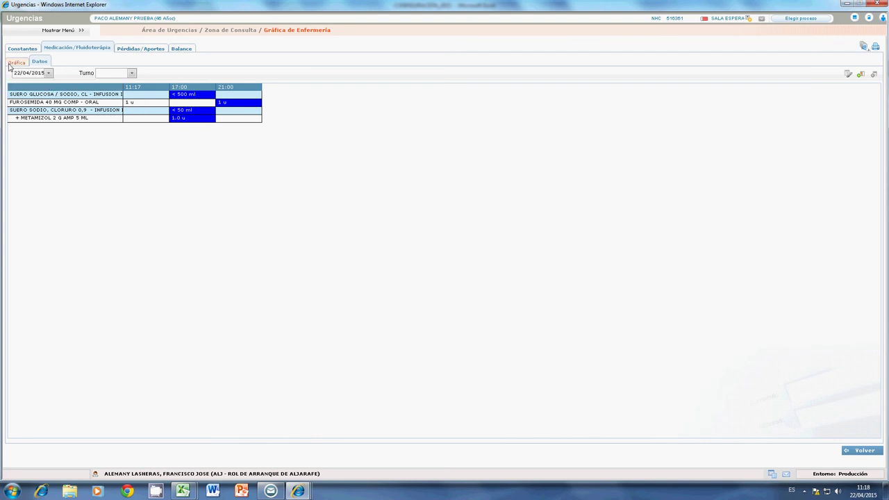
- Review the furosemide dose on the medication graph, revisit the constants table and return to the medication data
{"action": "left_click", "coordinate": [14, 63]}
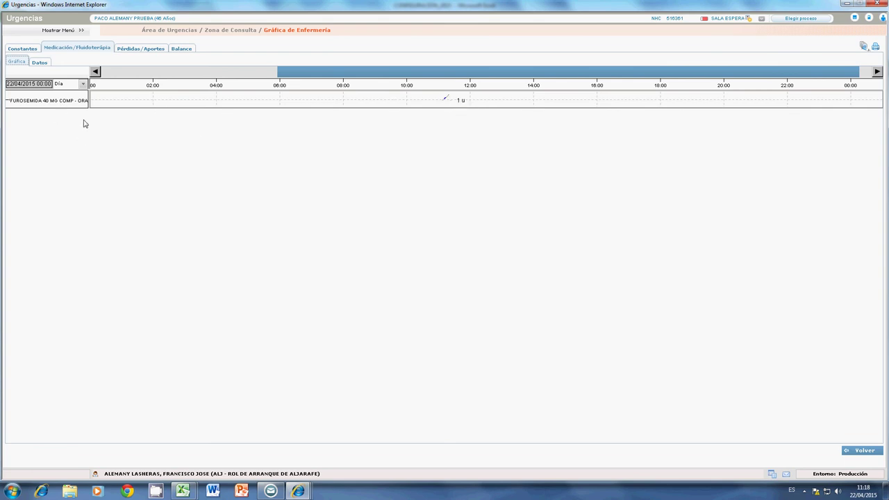
{"action": "left_click", "coordinate": [17, 50]}
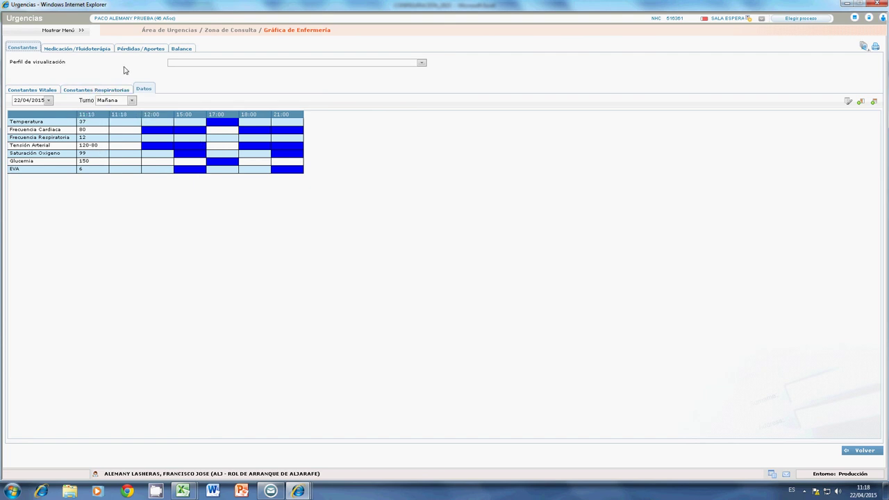
{"action": "left_click", "coordinate": [92, 49]}
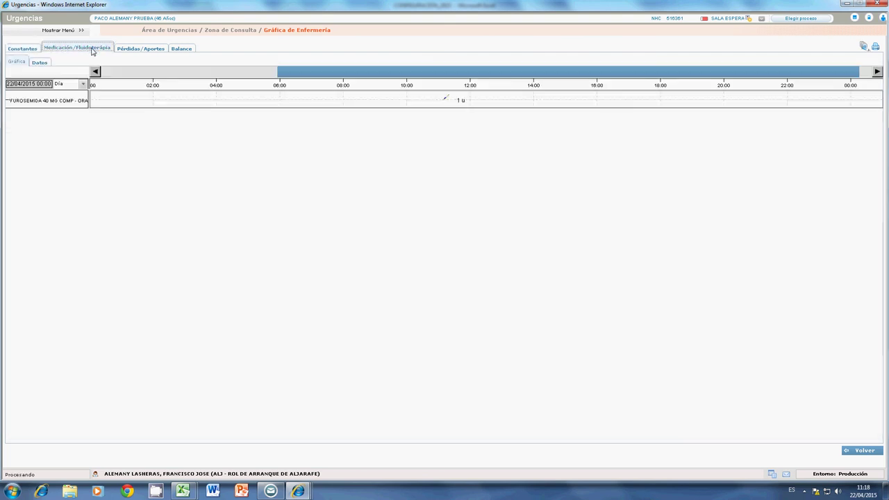
{"action": "left_click", "coordinate": [39, 63]}
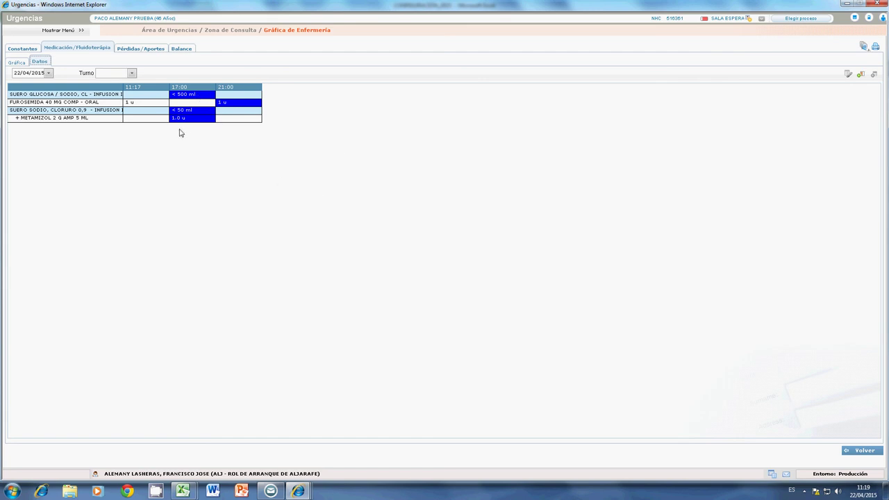
- Start a new vía for the episode with group SONDAS VESICALES, type SV 2 LUCES and identification sv01
{"action": "left_click", "coordinate": [865, 46]}
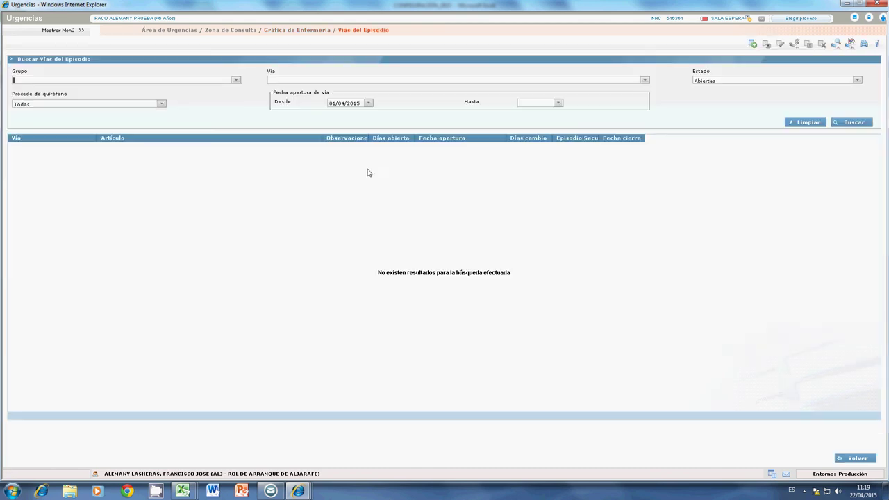
{"action": "left_click", "coordinate": [856, 124]}
{"action": "left_click", "coordinate": [754, 47]}
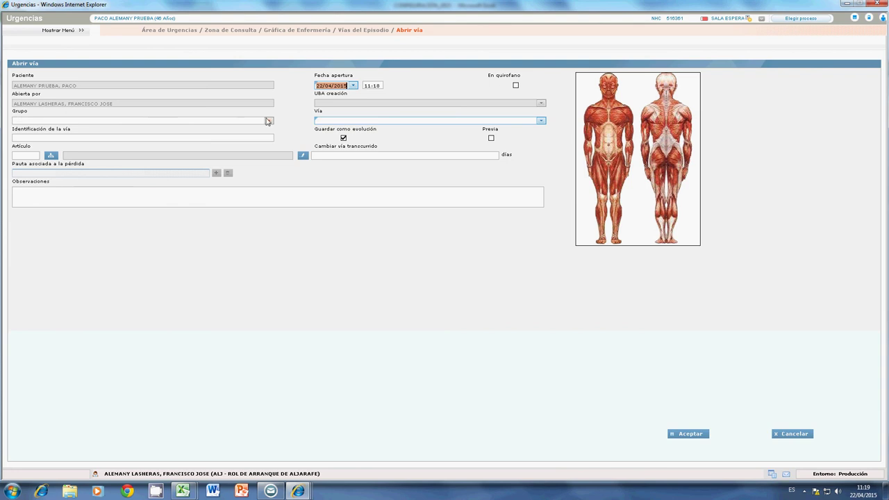
{"action": "left_click", "coordinate": [269, 121]}
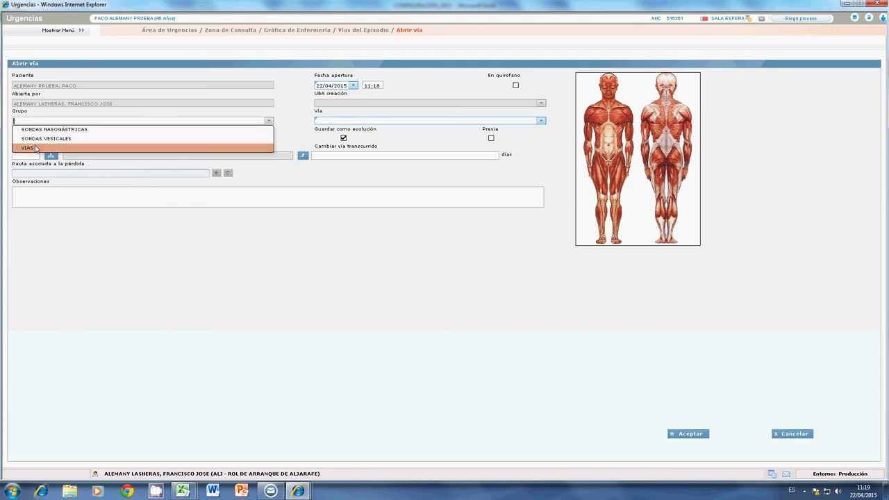
{"action": "left_click", "coordinate": [44, 142]}
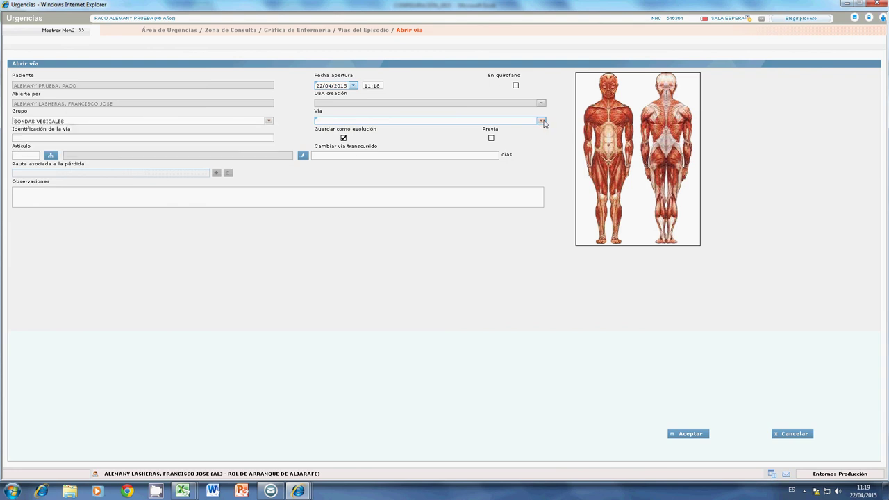
{"action": "left_click", "coordinate": [542, 121]}
{"action": "left_click", "coordinate": [356, 139]}
- Assign article VVESDV01 from the Dos Luces group of the Sondas Vesicales catalogue to the new vía and save it
{"action": "left_click", "coordinate": [55, 157]}
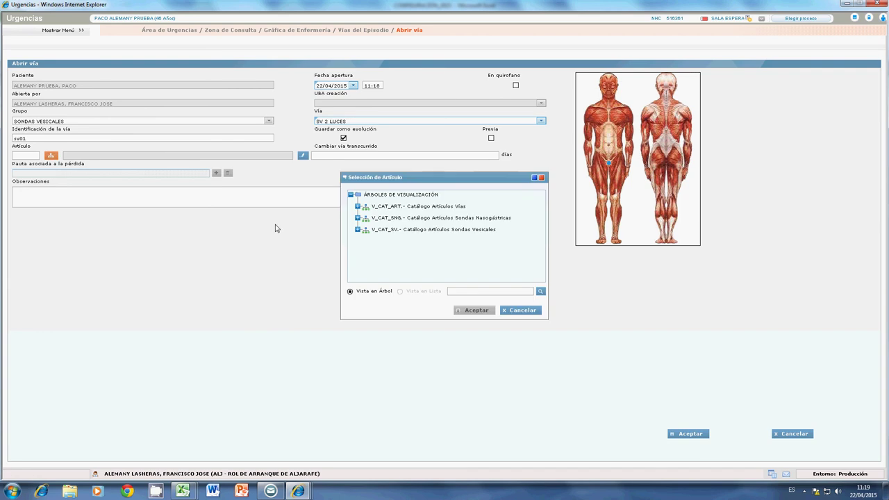
{"action": "left_click", "coordinate": [359, 218]}
{"action": "left_click", "coordinate": [358, 230]}
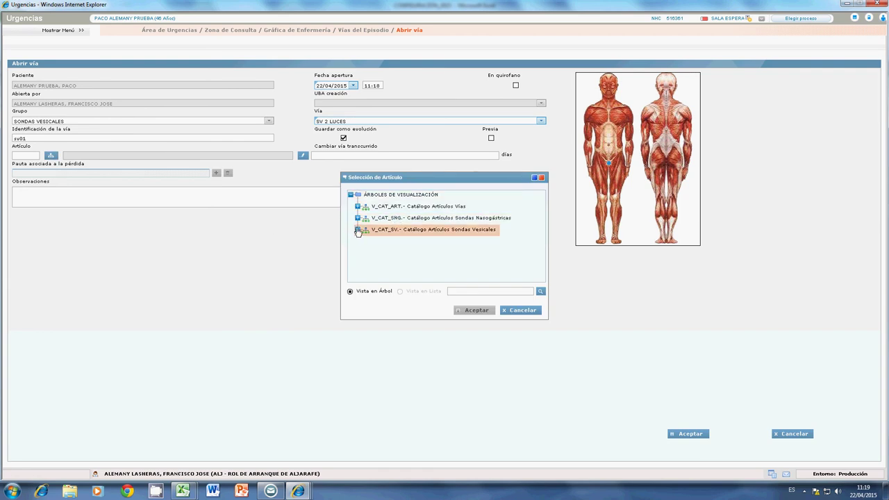
{"action": "left_click", "coordinate": [365, 241]}
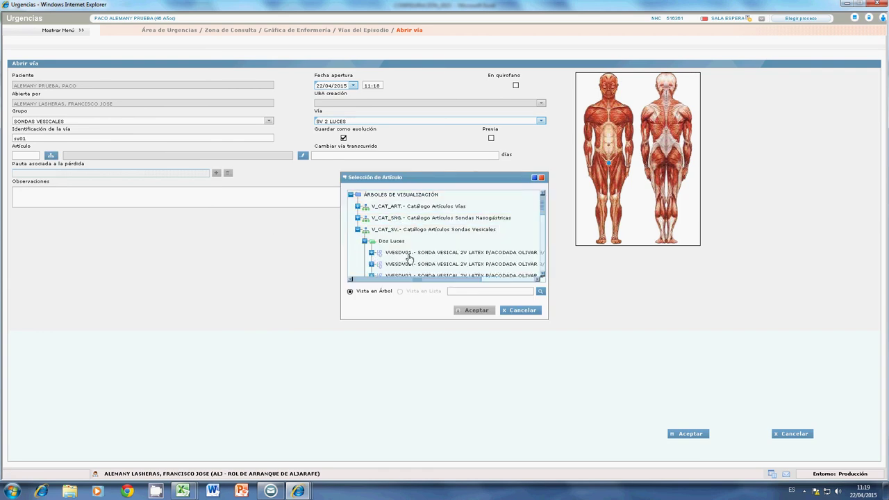
{"action": "left_click", "coordinate": [410, 252]}
{"action": "left_click", "coordinate": [469, 314]}
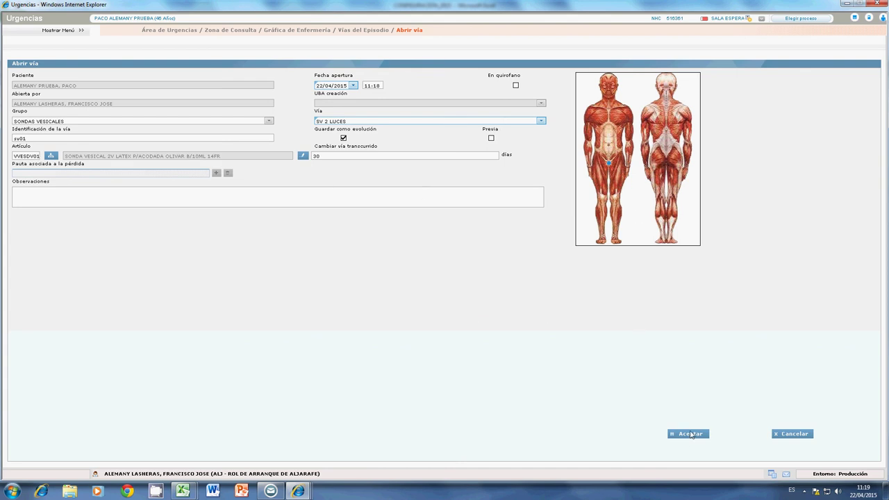
{"action": "left_click", "coordinate": [691, 435]}
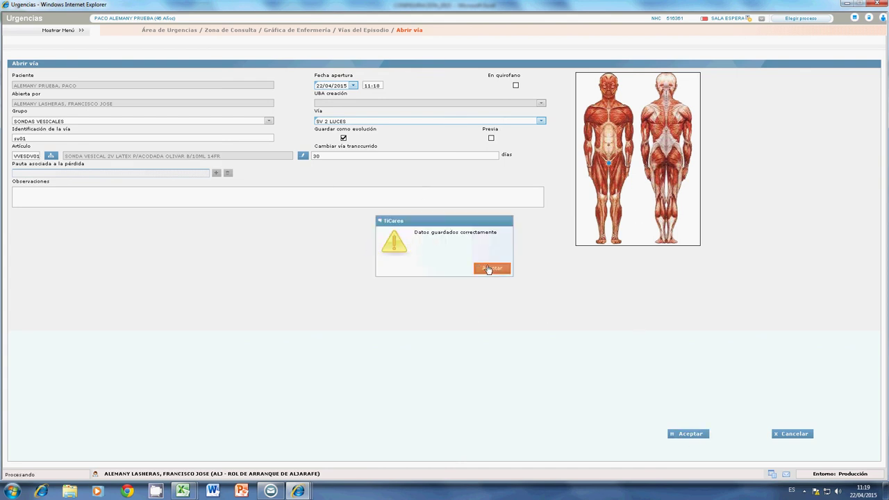
{"action": "left_click", "coordinate": [490, 269]}
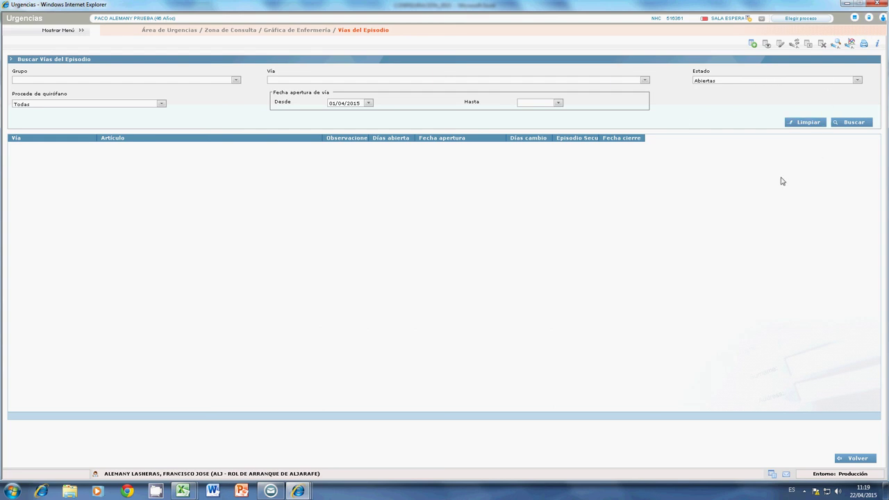
- Search the episode's open vías from 01/04/2015 and examine the bladder catheter on the Gráfica de Vías
{"action": "left_click", "coordinate": [865, 122]}
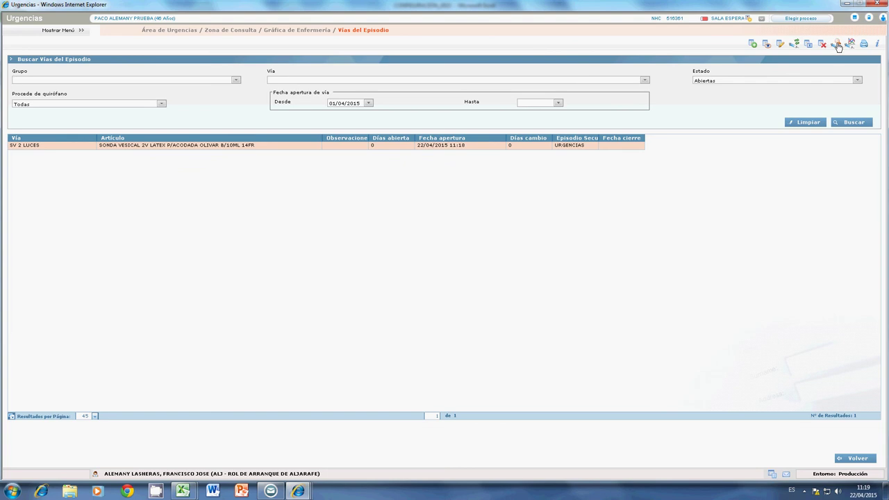
{"action": "left_click", "coordinate": [838, 44]}
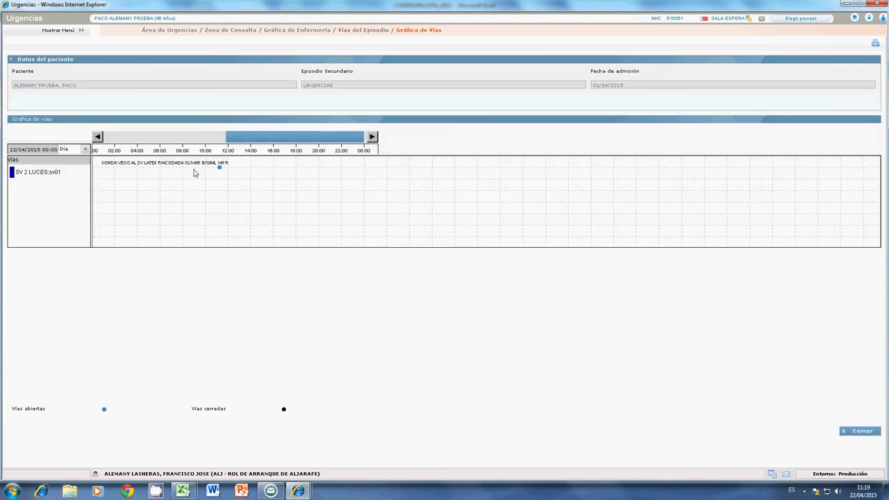
{"action": "left_click", "coordinate": [861, 432]}
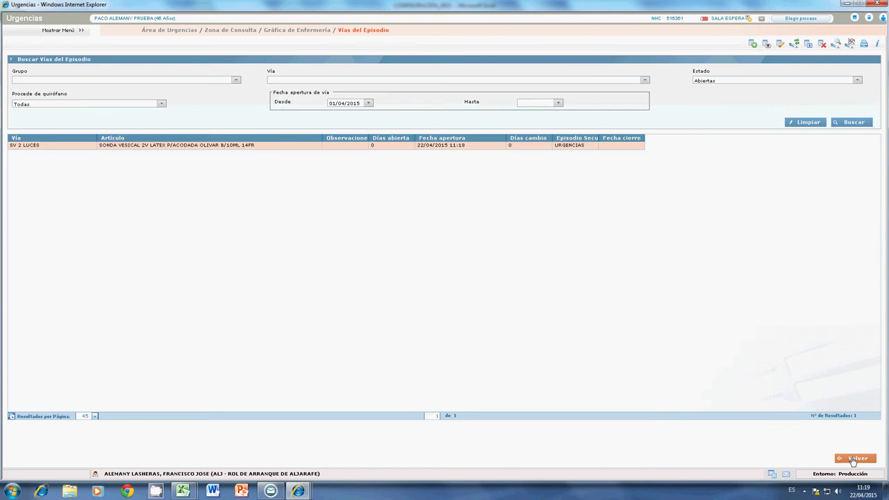
- Return to the Gráfica de Enfermería and review the graph and data table of Pérdidas/Aportes
{"action": "left_click", "coordinate": [857, 461]}
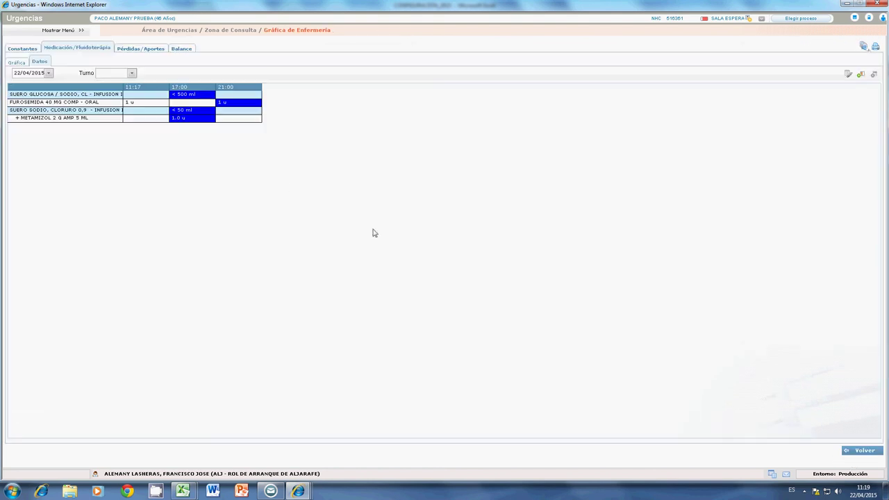
{"action": "left_click", "coordinate": [149, 51]}
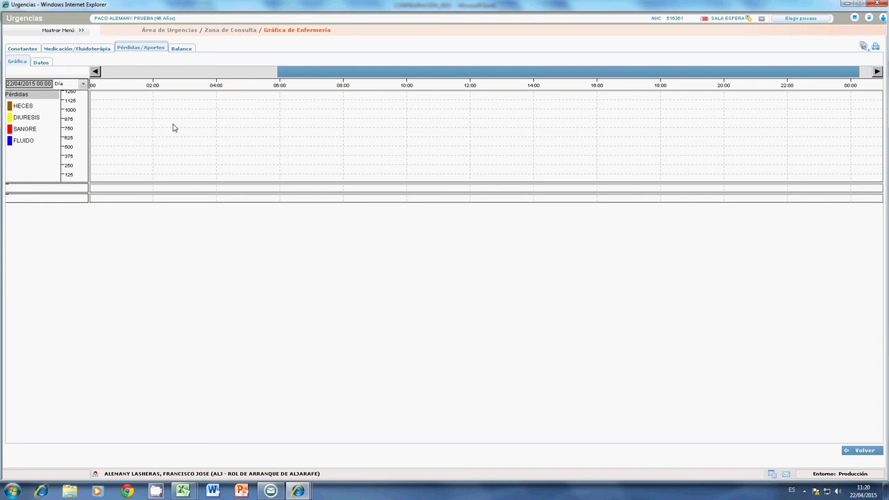
{"action": "left_click", "coordinate": [39, 63]}
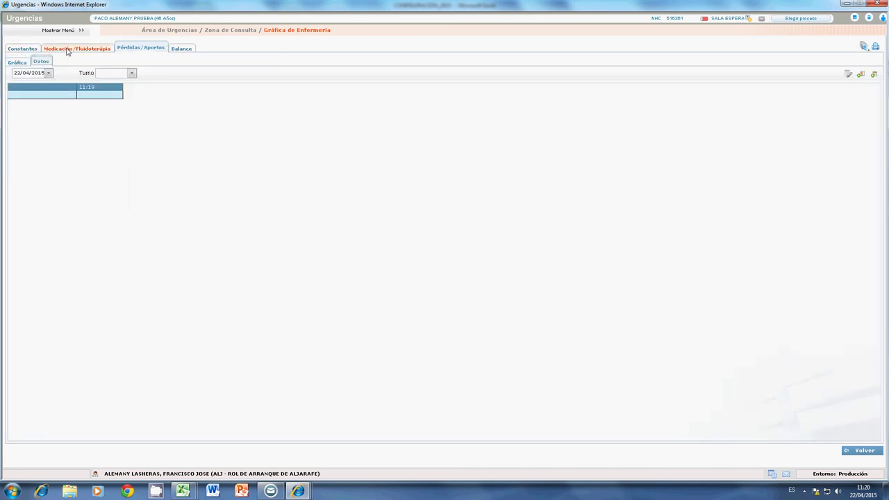
- Start a fluid balance period at 22/04/2015 11:19, close it and return to the Zona de Consulta
{"action": "left_click", "coordinate": [184, 49]}
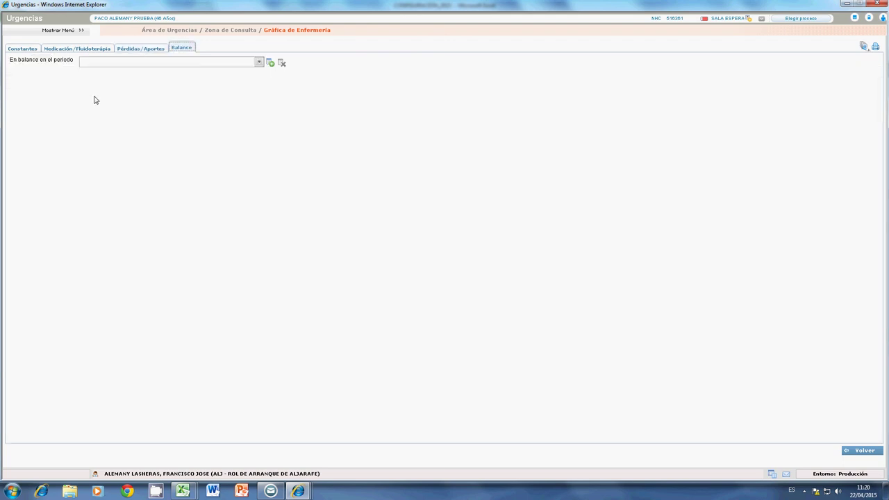
{"action": "left_click", "coordinate": [260, 64]}
{"action": "left_click", "coordinate": [271, 64]}
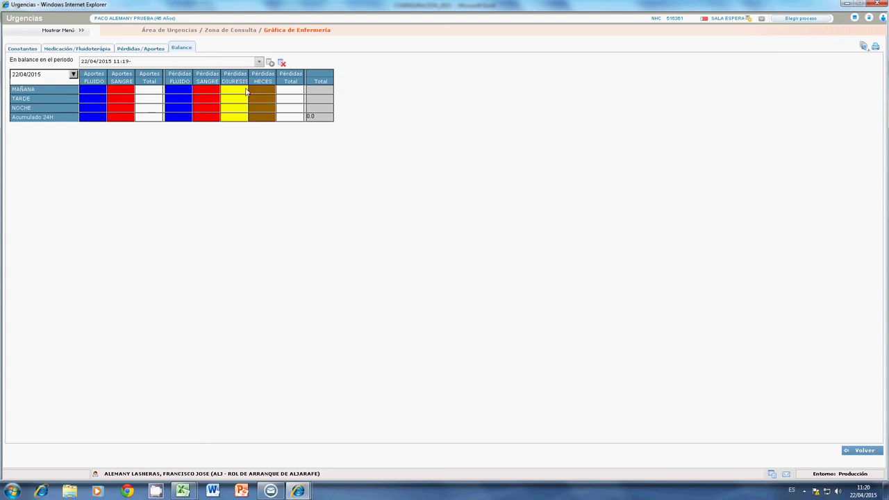
{"action": "left_click", "coordinate": [282, 64]}
{"action": "left_click", "coordinate": [856, 452]}
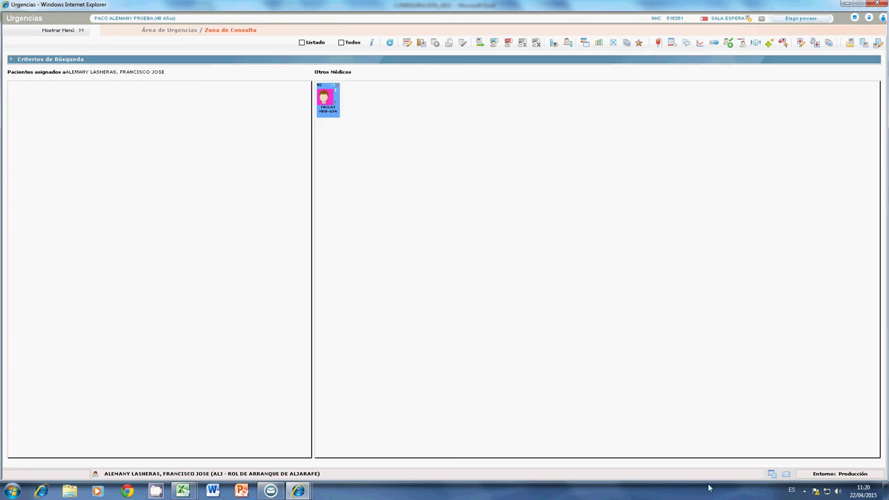
{"action": "left_click", "coordinate": [805, 491]}
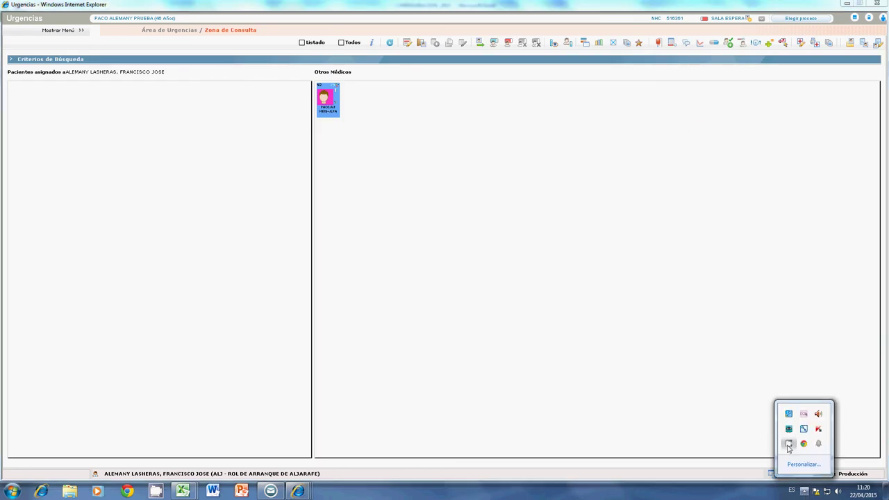